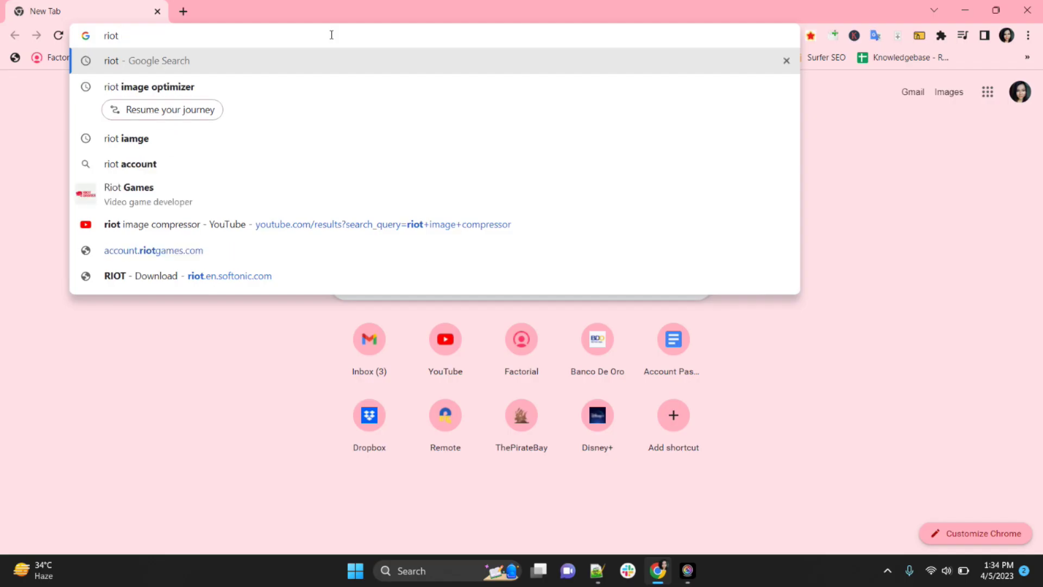
# - Search for 'radical image optimization tool' and open Softonic's RIOT download page
pyautogui.hotkey('ctrl', 'a')
pyautogui.press('BackSpace')
pyautogui.write('radica')
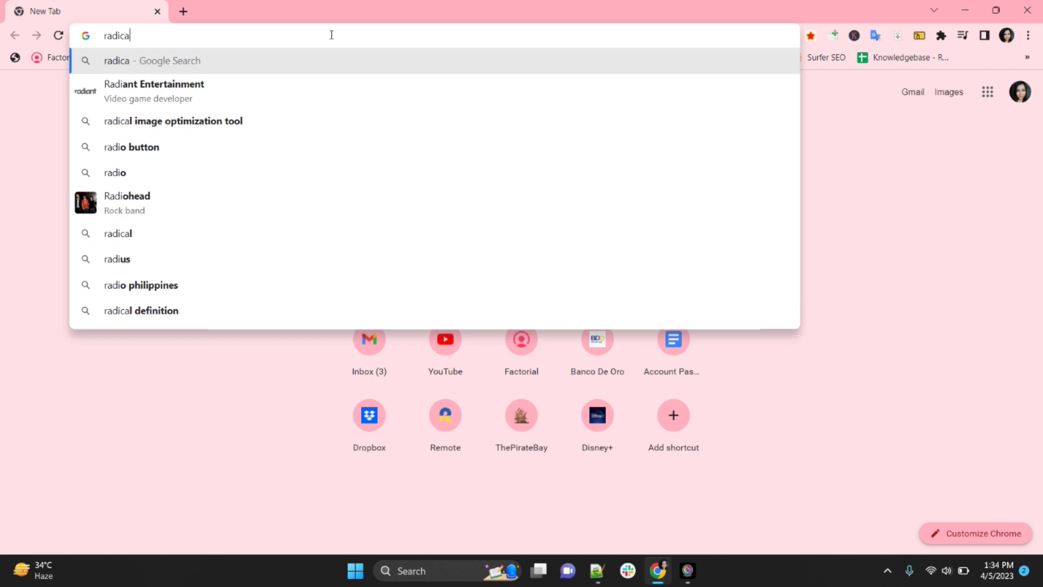
pyautogui.write('l')
pyautogui.click(251, 87)
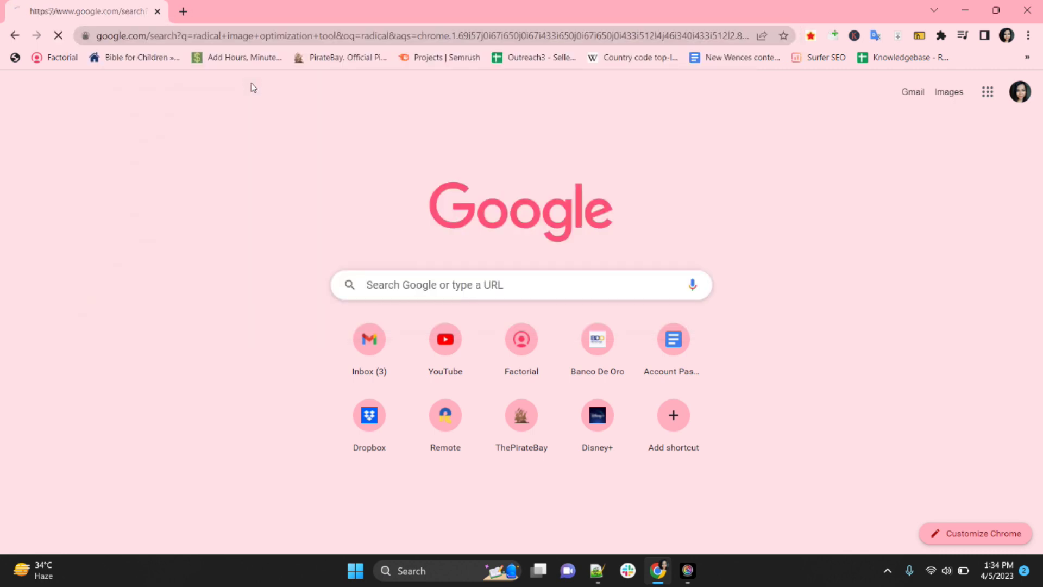
pyautogui.scroll(-3, 275, 217)
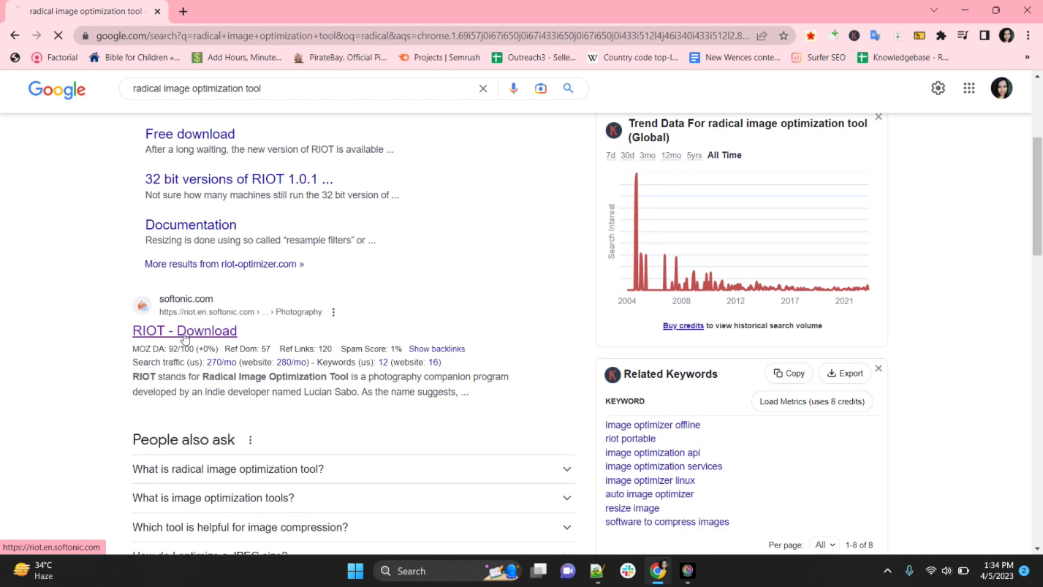
pyautogui.click(186, 335)
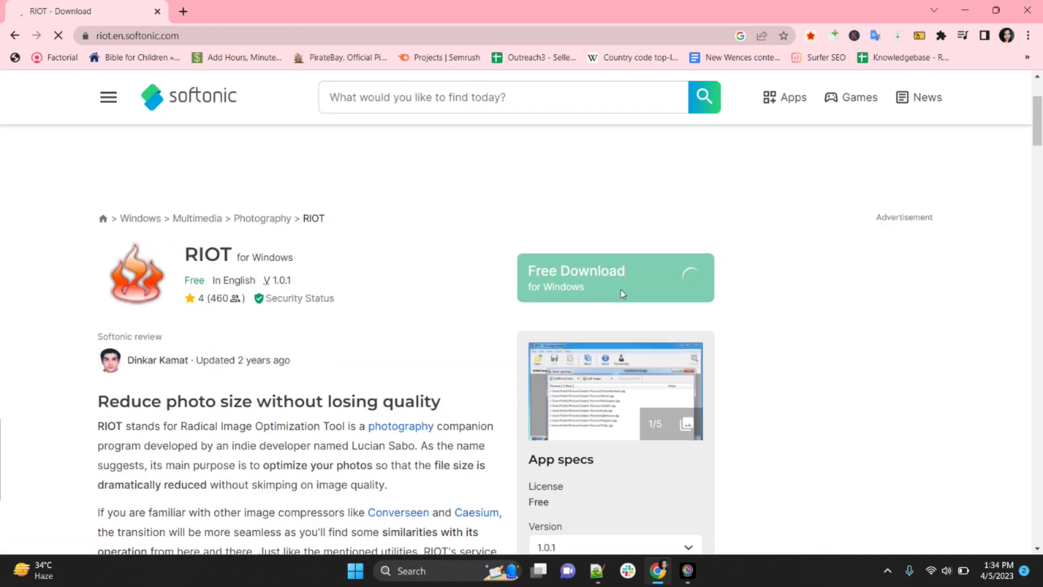
pyautogui.click(622, 295)
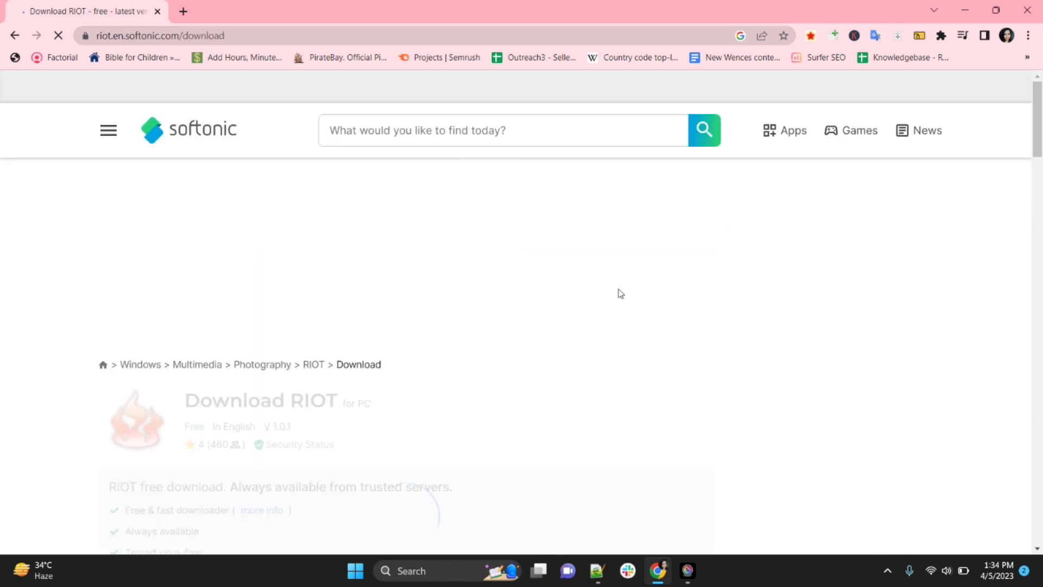
pyautogui.scroll(-3, 332, 300)
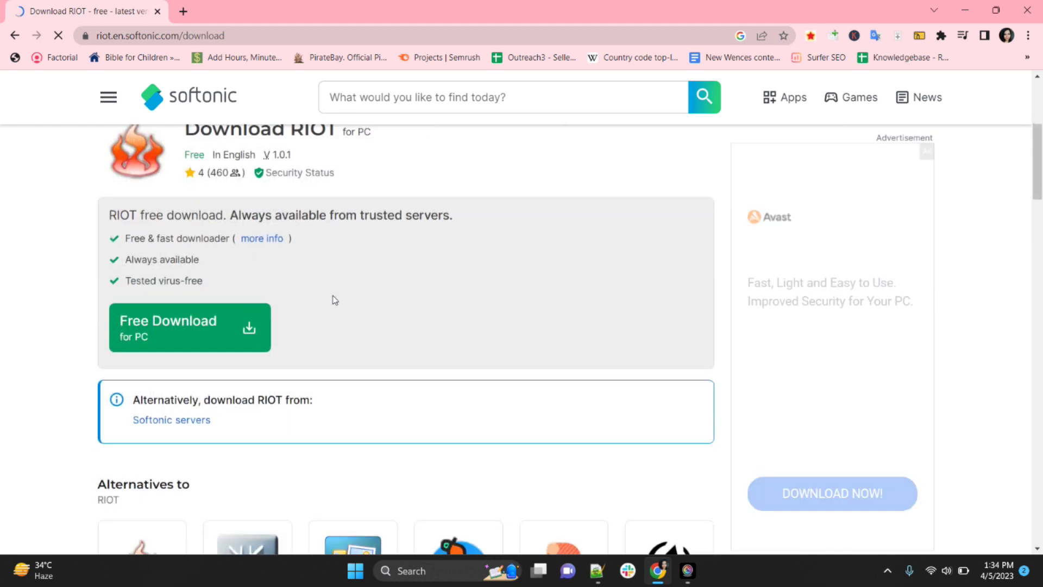
# - Download and run the RIOT installer, declining the bundled antivirus offer
pyautogui.click(182, 339)
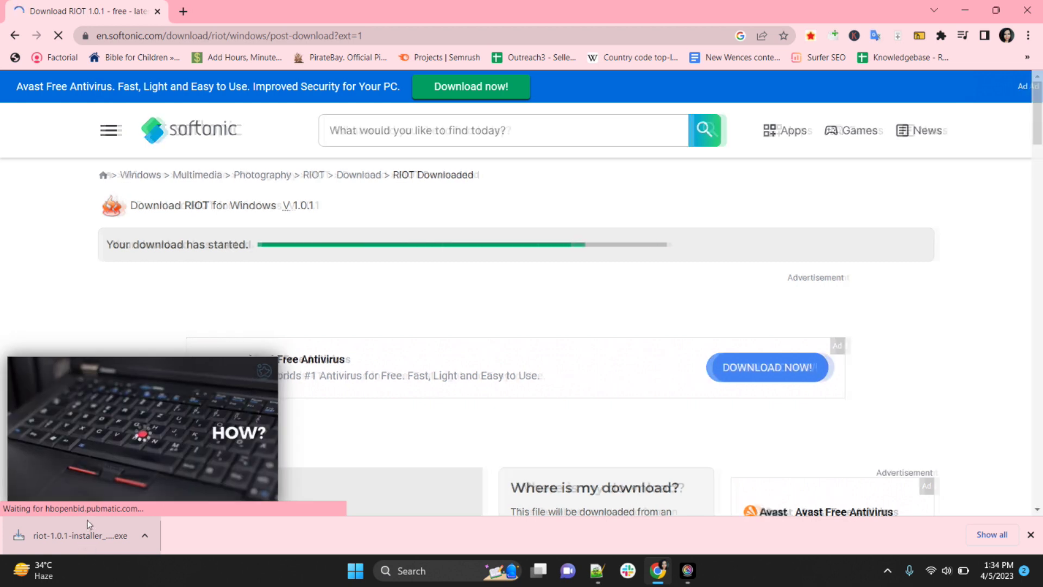
pyautogui.click(92, 539)
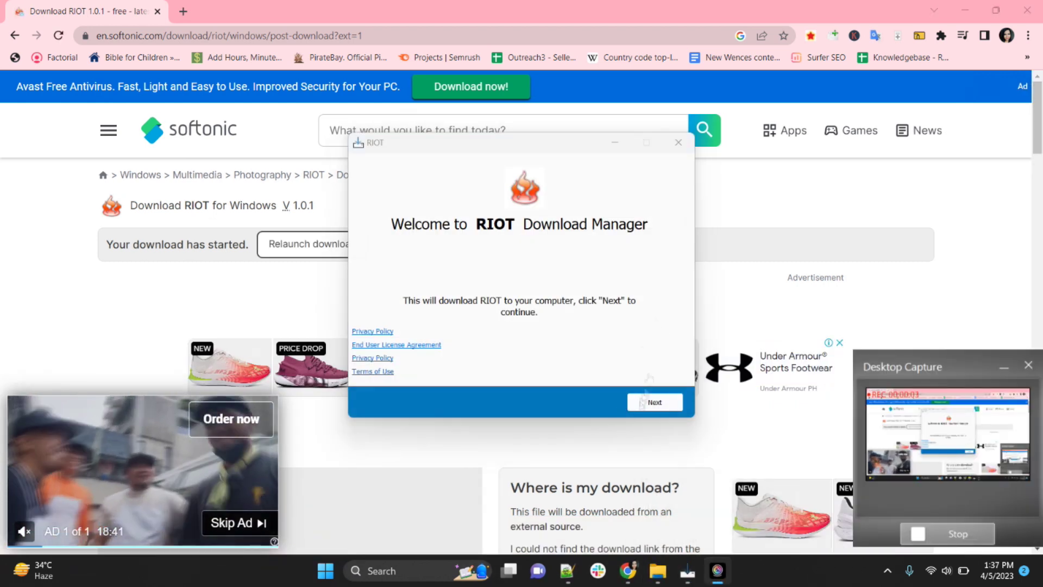
pyautogui.click(654, 402)
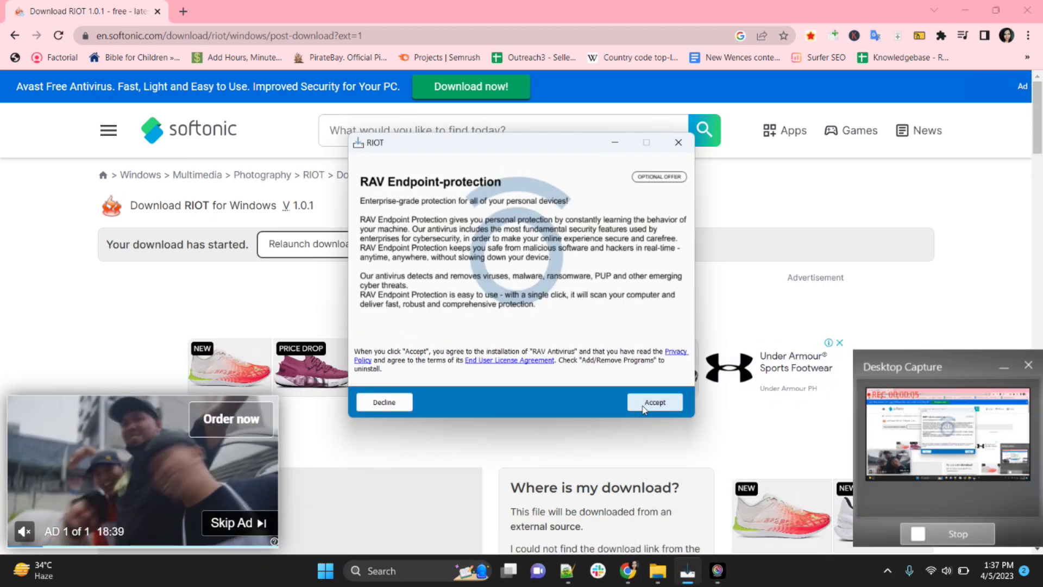
pyautogui.click(385, 404)
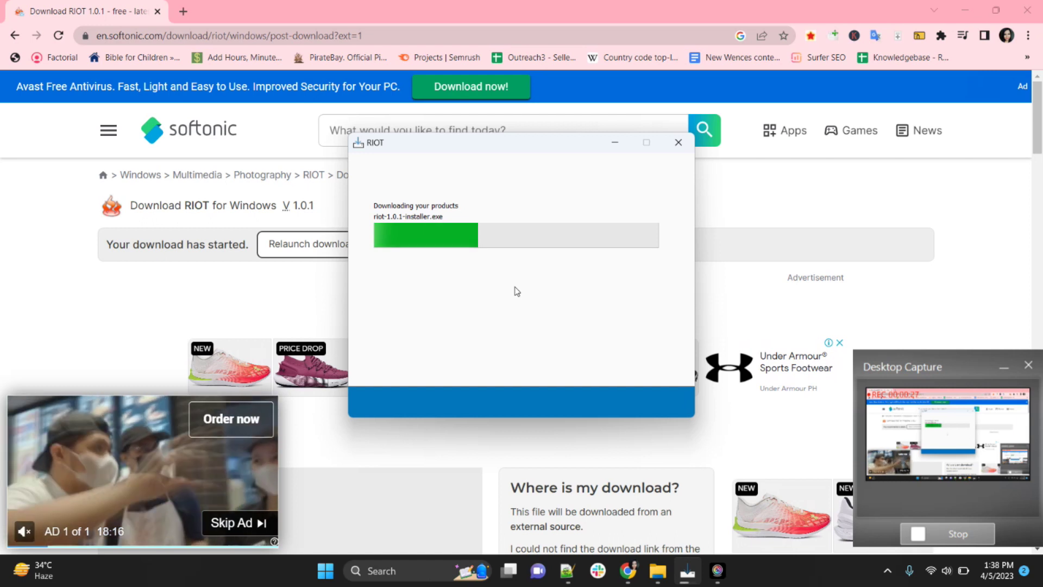
pyautogui.click(655, 402)
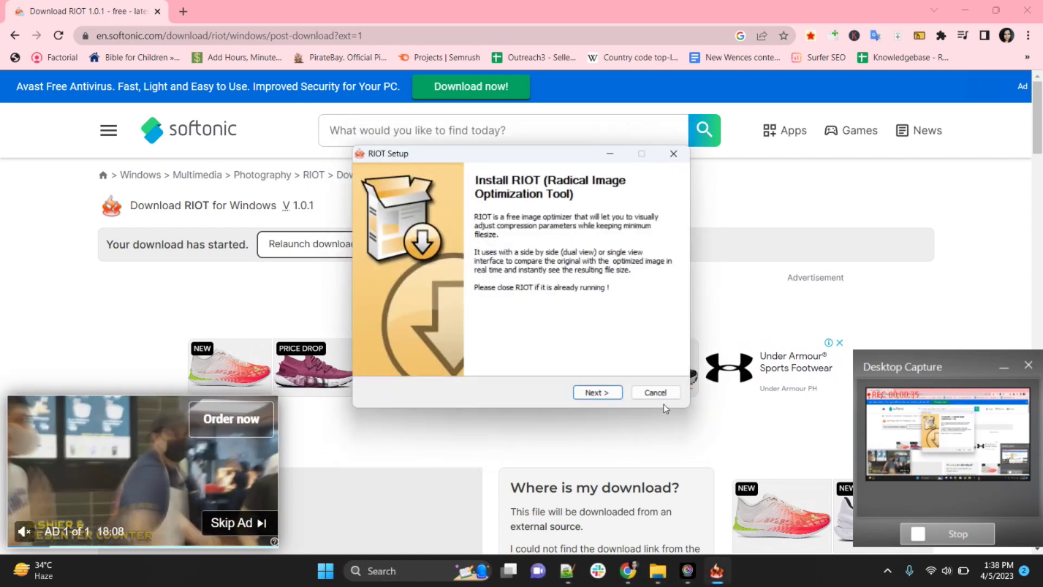
# - Finish the RIOT setup wizard and launch RIOT from Windows search
pyautogui.click(596, 393)
pyautogui.click(596, 393)
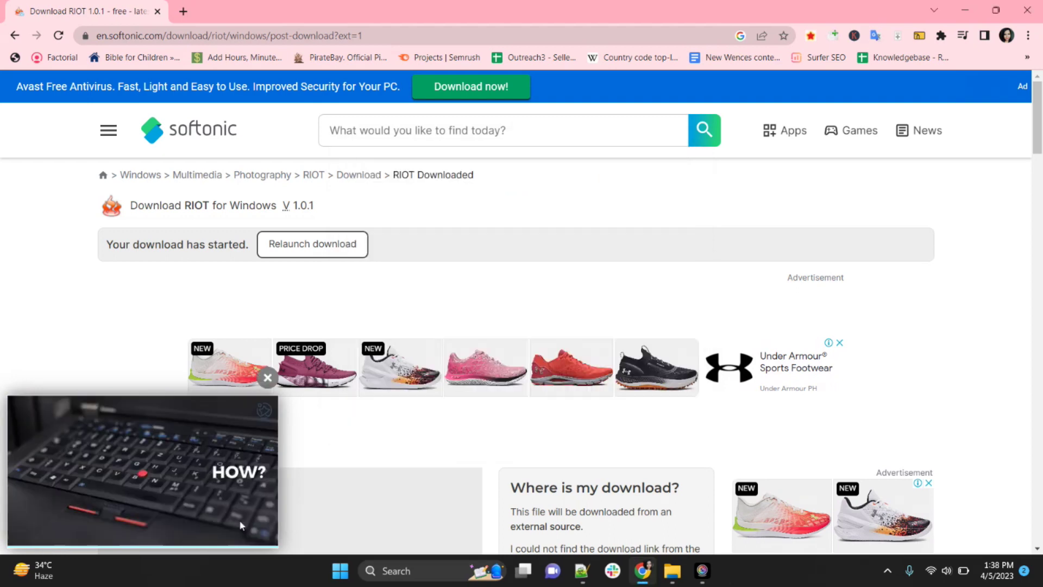
pyautogui.click(268, 377)
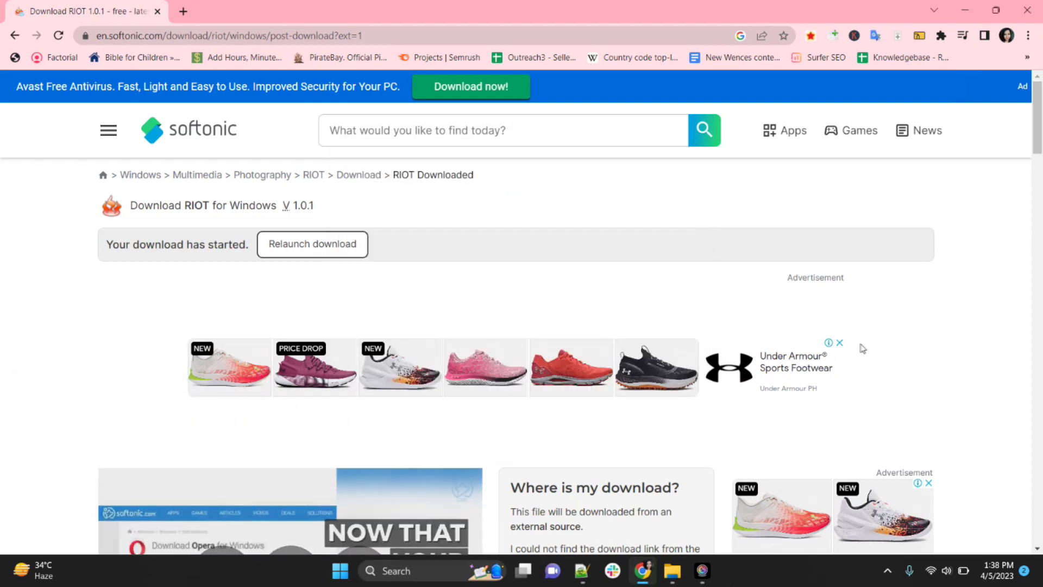
pyautogui.click(415, 570)
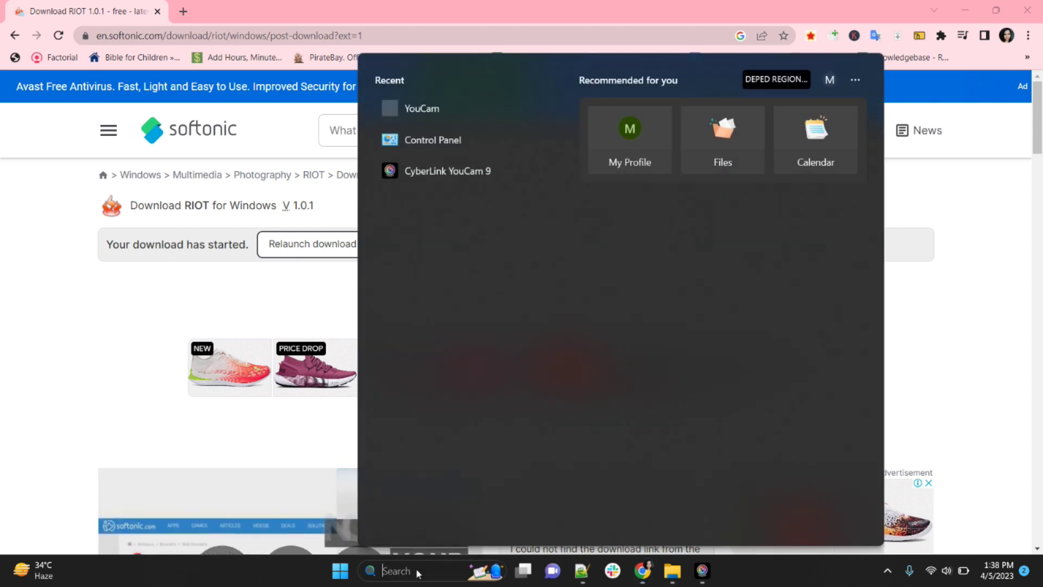
pyautogui.write('riot')
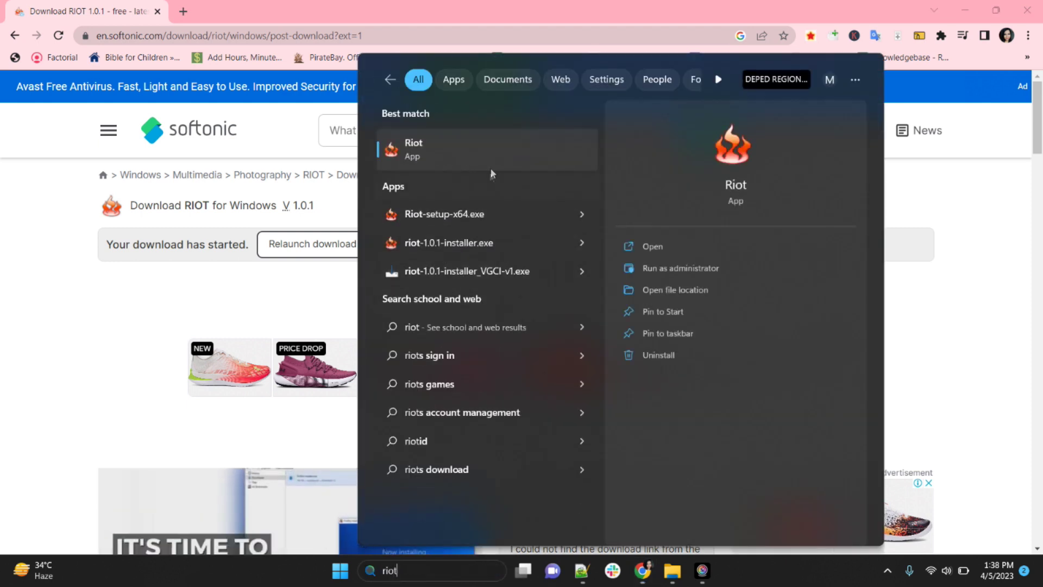
pyautogui.doubleClick(489, 162)
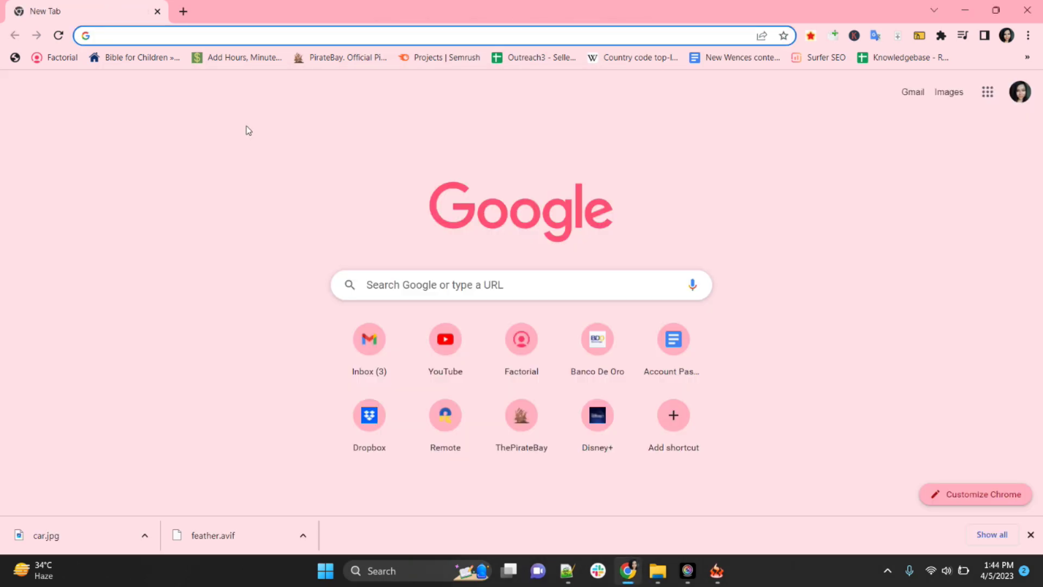
pyautogui.write('i')
# - Search Google Images for '3d wallpaper text background', showing only large images
pyautogui.press('BackSpace')
pyautogui.write('3d wallpaper text background')
pyautogui.press('Return')
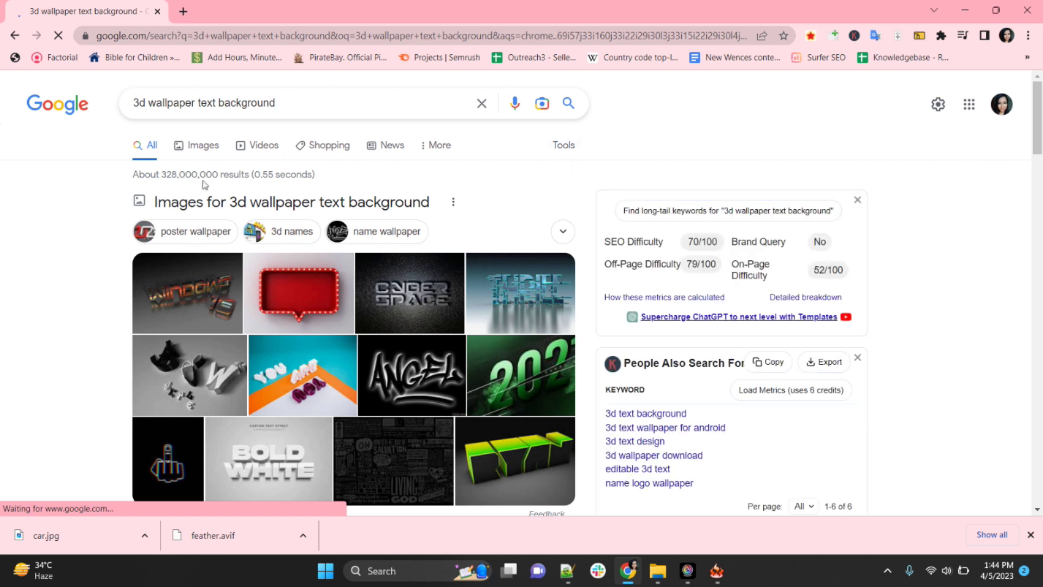
pyautogui.click(202, 150)
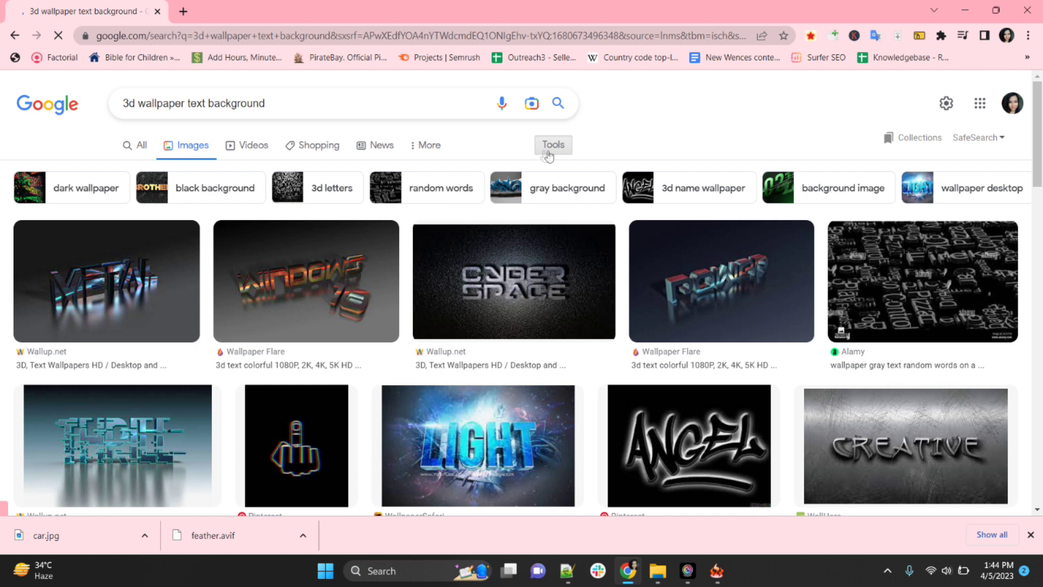
pyautogui.click(551, 148)
pyautogui.click(129, 171)
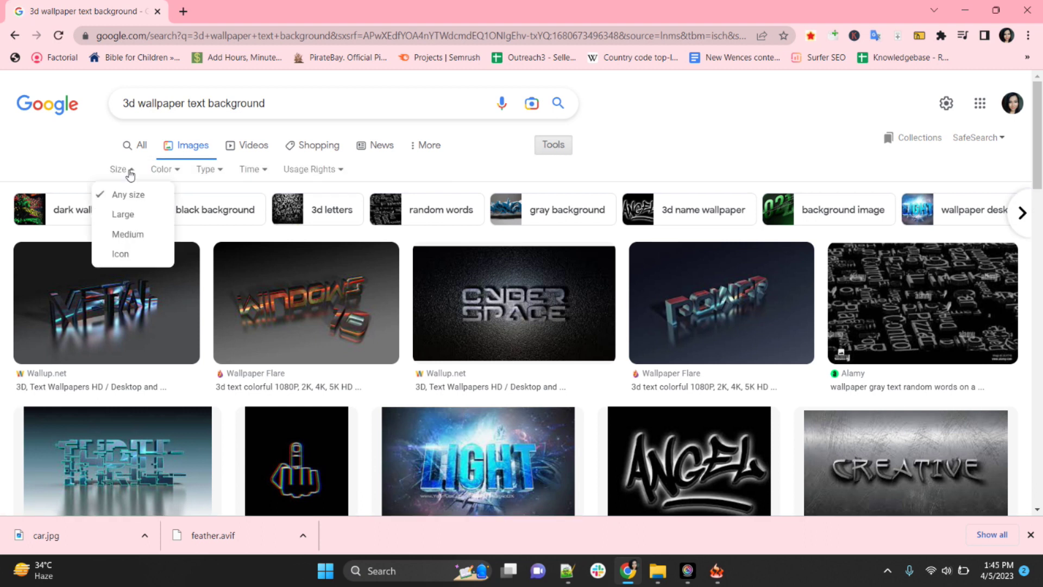
pyautogui.click(124, 214)
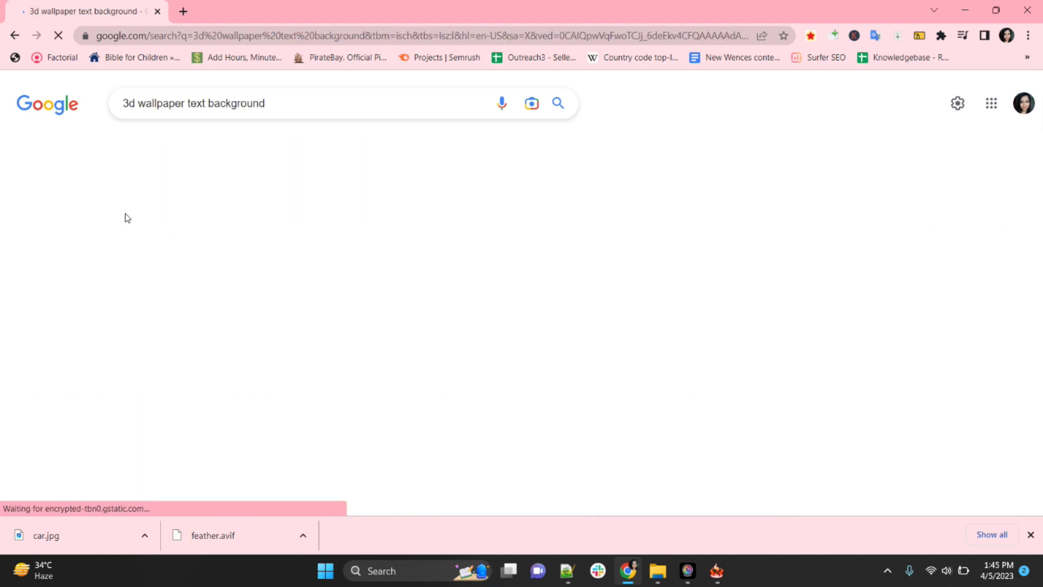
pyautogui.scroll(-5, 296, 461)
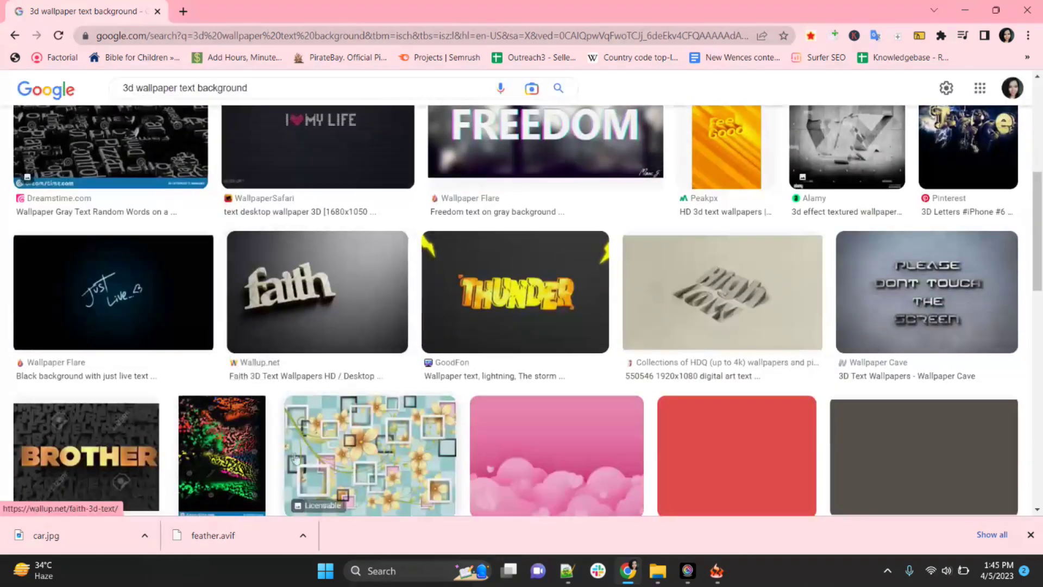
pyautogui.scroll(-5, 296, 461)
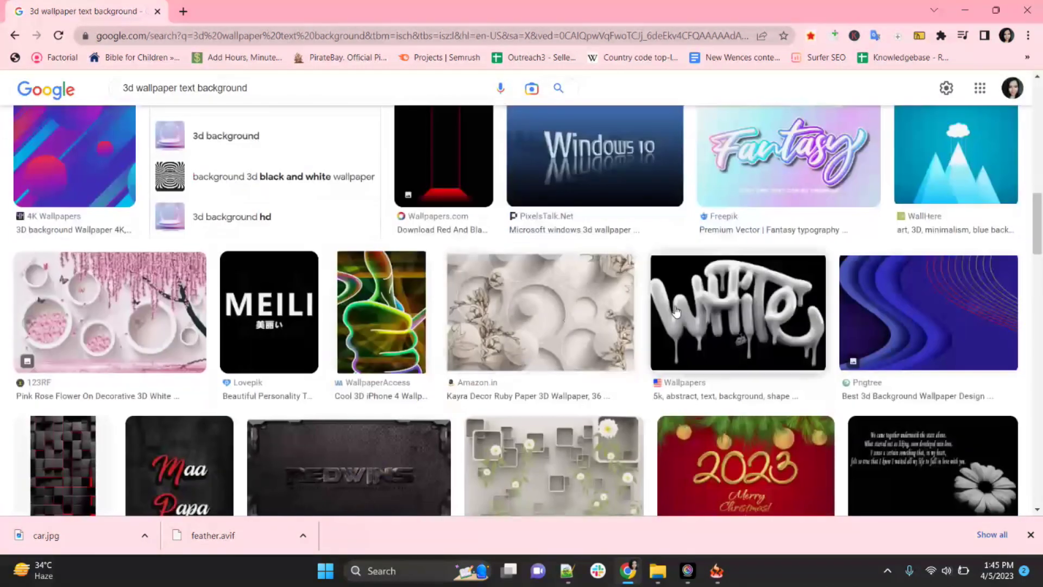
pyautogui.scroll(-5, 556, 319)
pyautogui.scroll(10, 184, 224)
pyautogui.scroll(10, 184, 225)
# - Refine the image search query to '3d wallpaper background'
pyautogui.doubleClick(196, 103)
pyautogui.press('BackSpace')
pyautogui.press('Return')
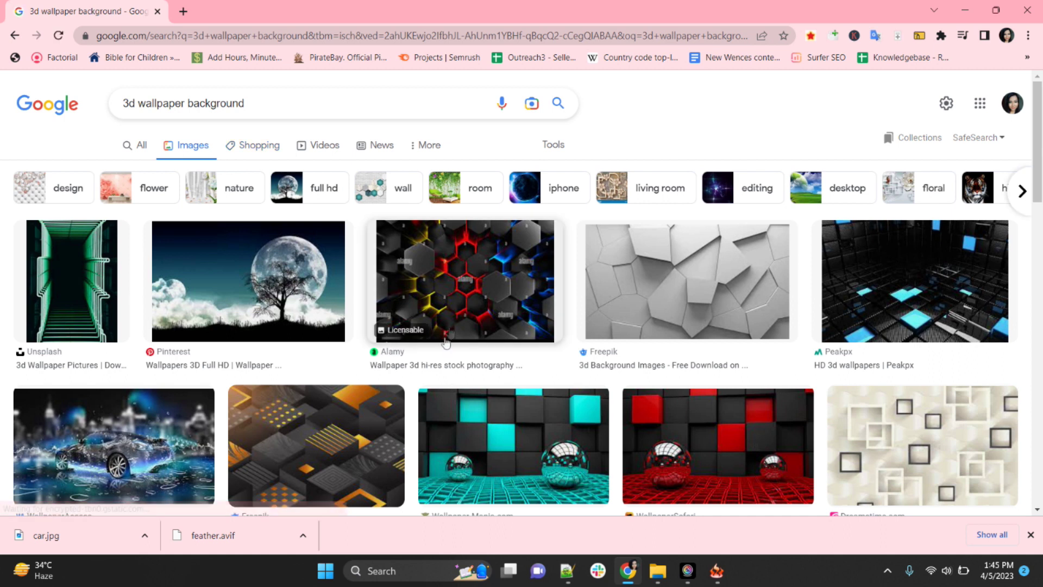
# - Save the moonlit tree wallpaper into Downloads under the name moon
pyautogui.click(247, 282)
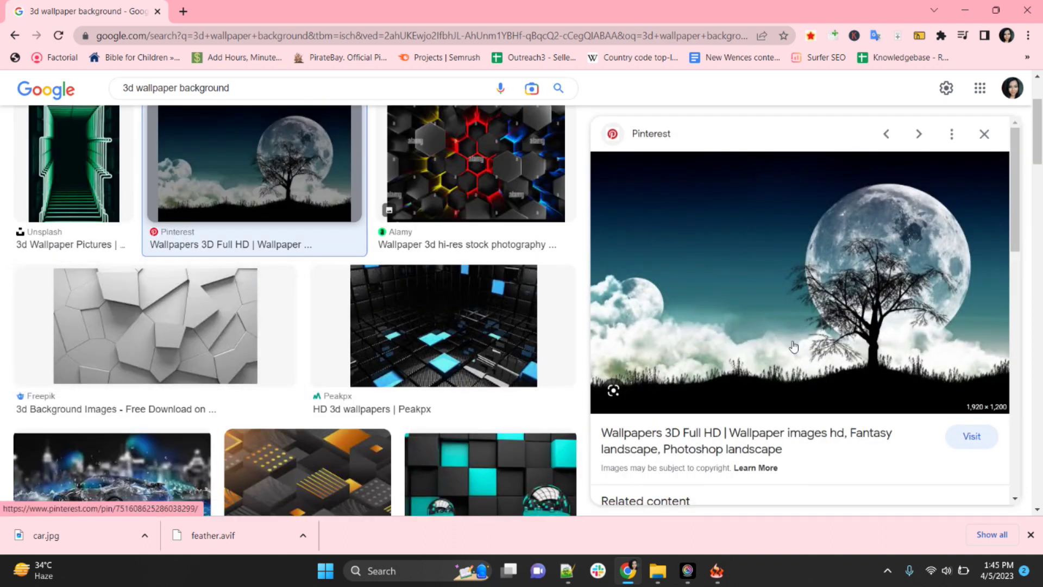
pyautogui.rightClick(752, 263)
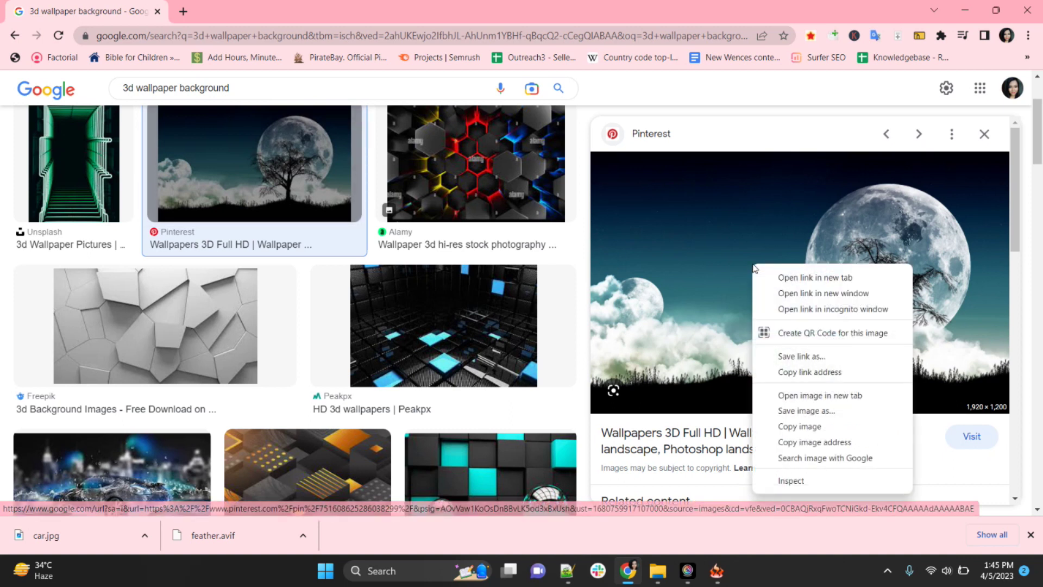
pyautogui.click(805, 414)
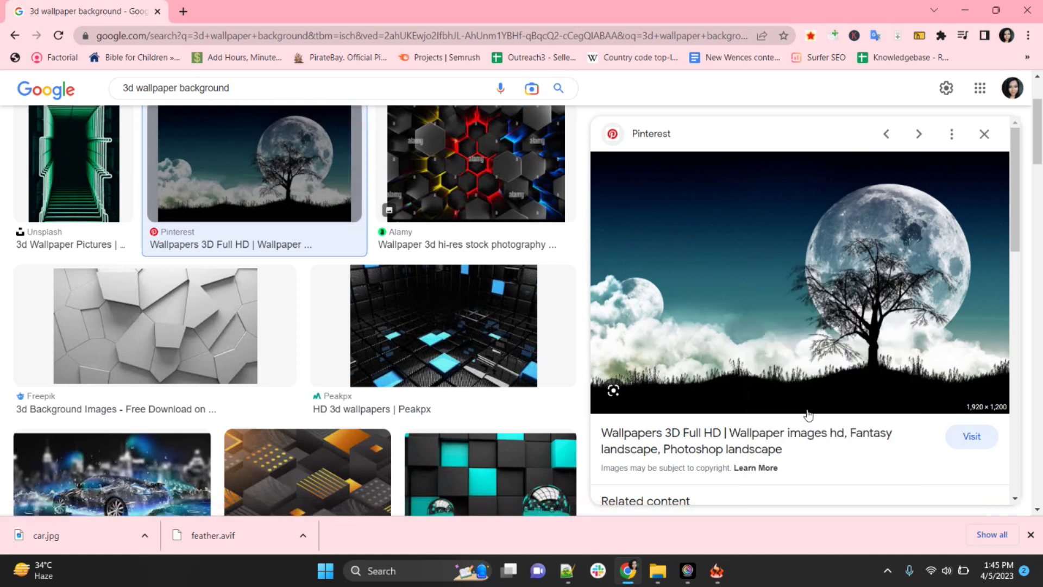
pyautogui.write('moon')
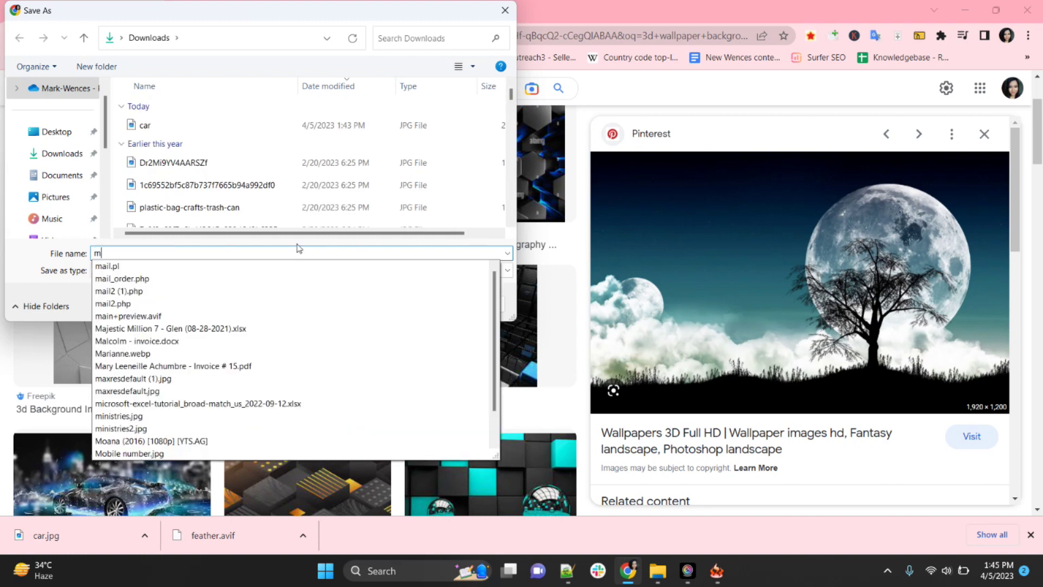
pyautogui.press('Return')
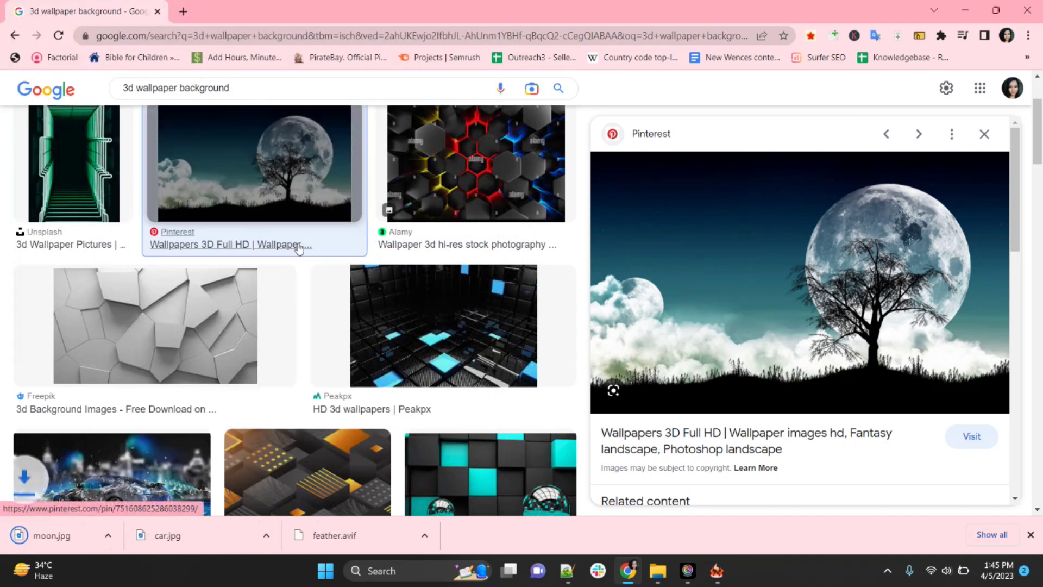
# - In Downloads, open the 'Choose another app' picker for moon.jpg
pyautogui.click(655, 574)
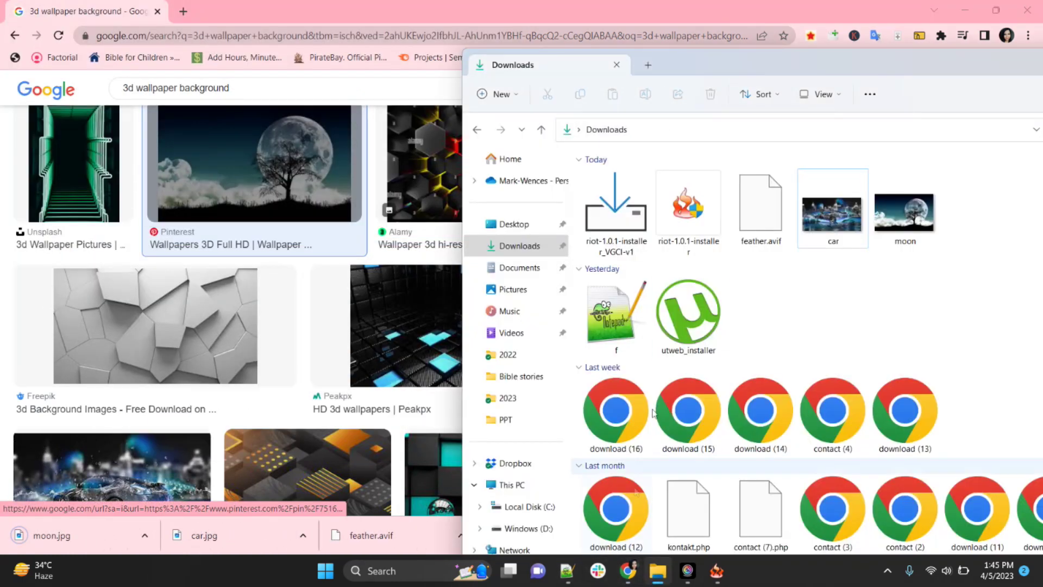
pyautogui.click(894, 233)
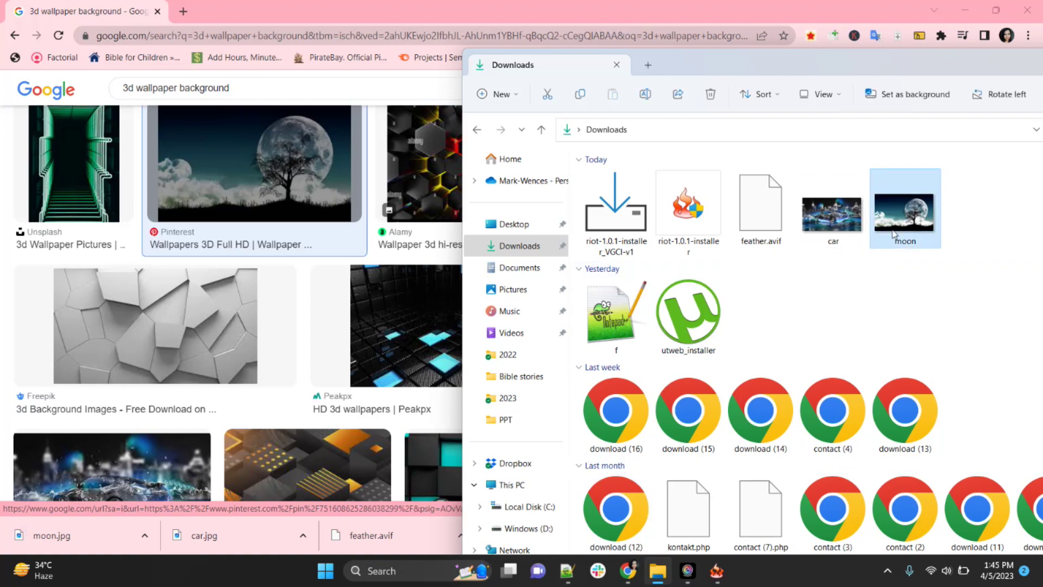
pyautogui.doubleClick(900, 217)
pyautogui.rightClick(899, 217)
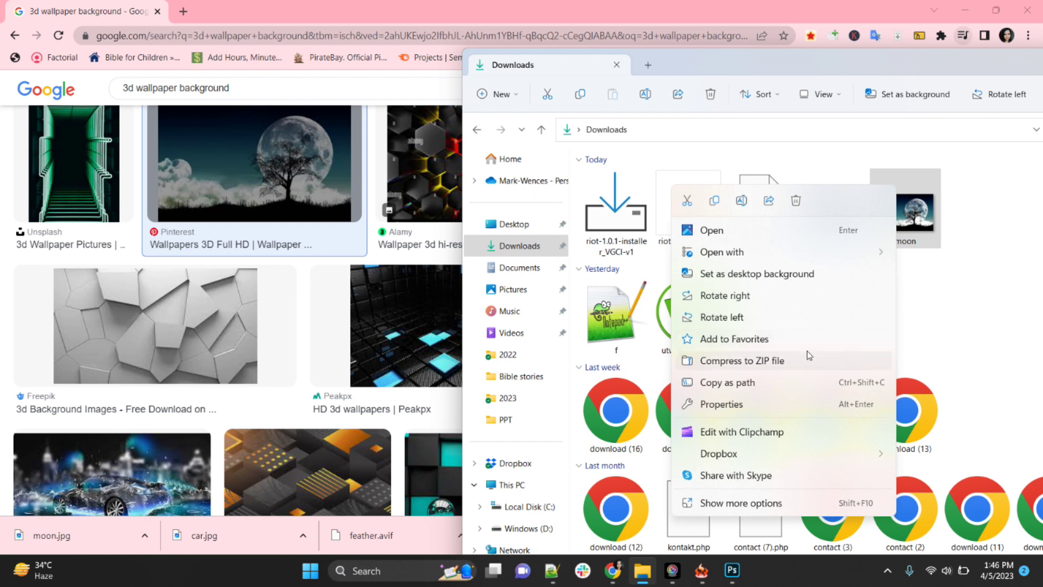
pyautogui.moveTo(723, 252)
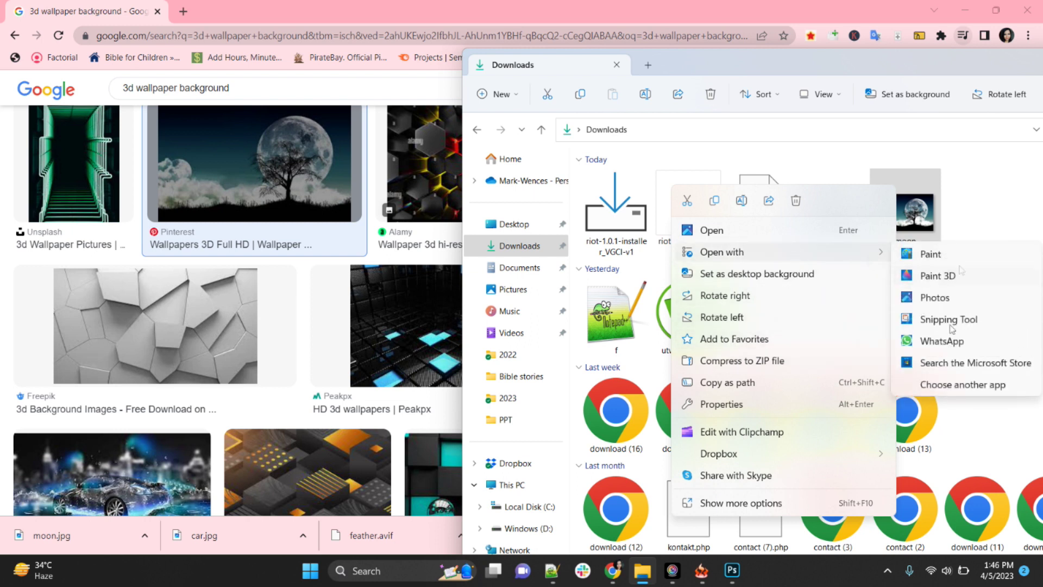
pyautogui.click(943, 390)
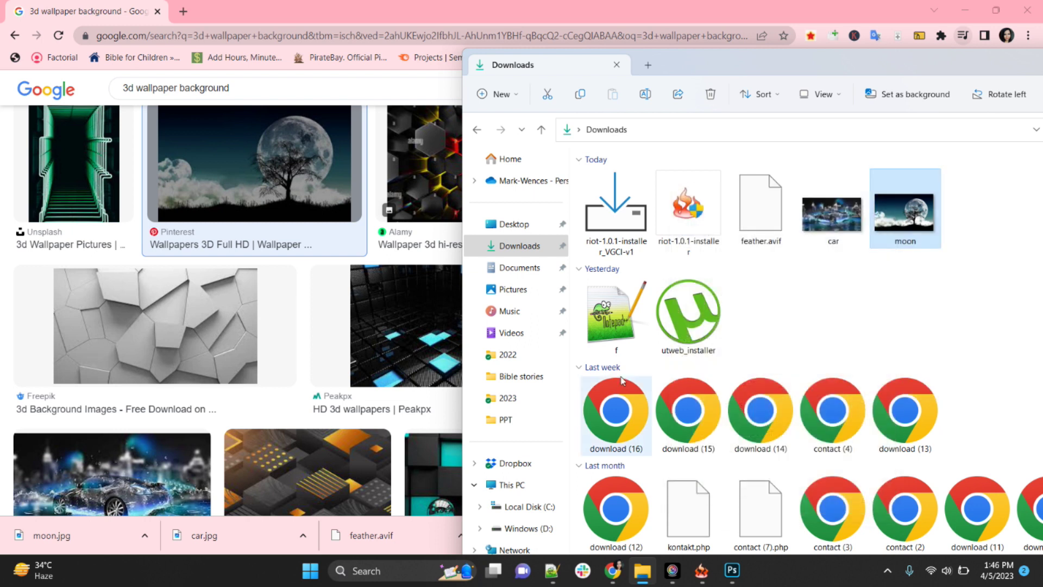
pyautogui.scroll(-2, 570, 318)
pyautogui.scroll(-3, 520, 300)
pyautogui.scroll(-2, 512, 301)
pyautogui.scroll(-2, 482, 294)
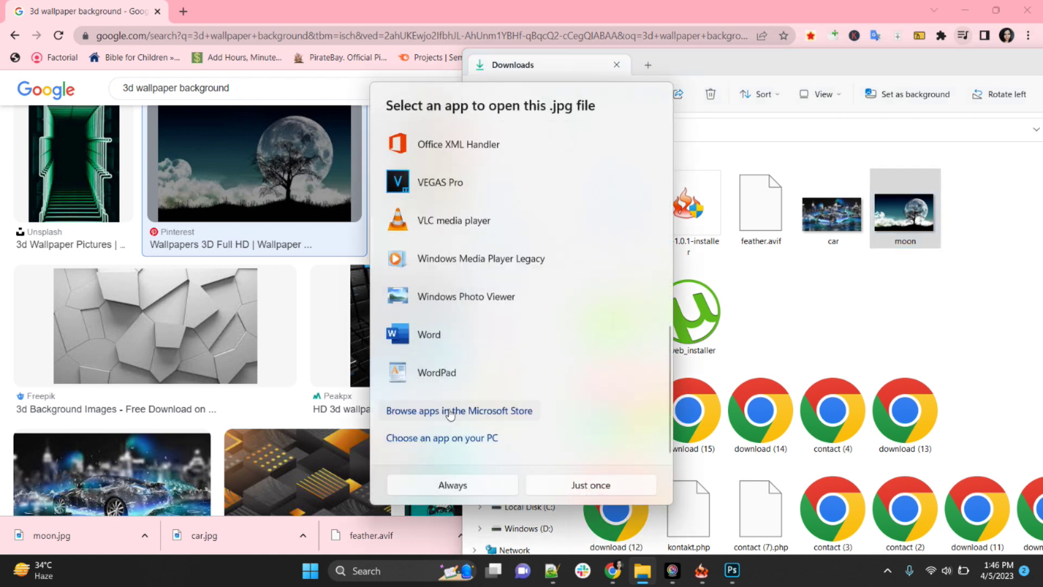
pyautogui.scroll(3, 432, 392)
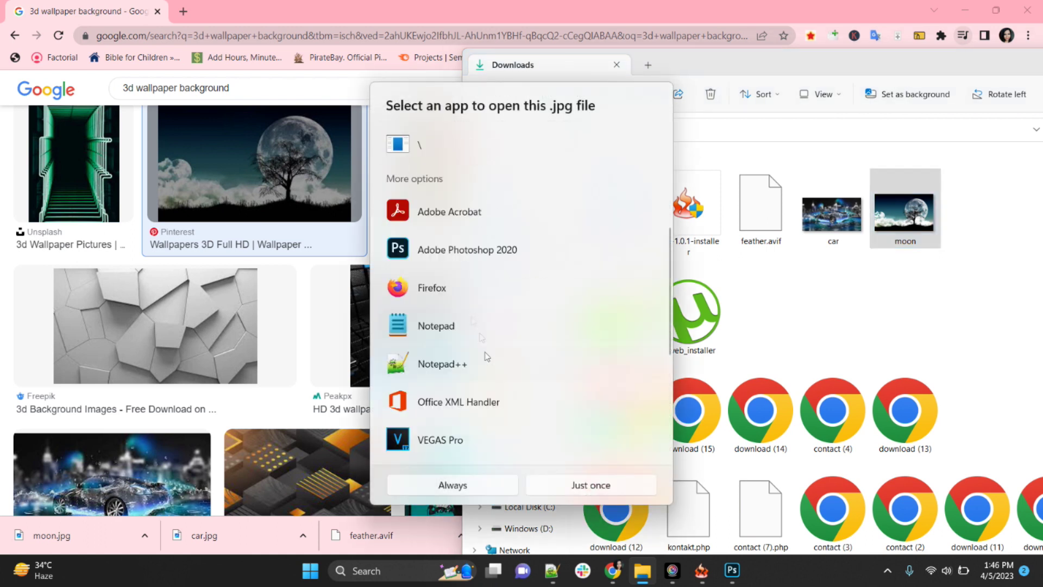
# - Open moon.jpg in Photoshop and enlarge and reposition the 'Welcome to my Presentation' title
pyautogui.click(506, 487)
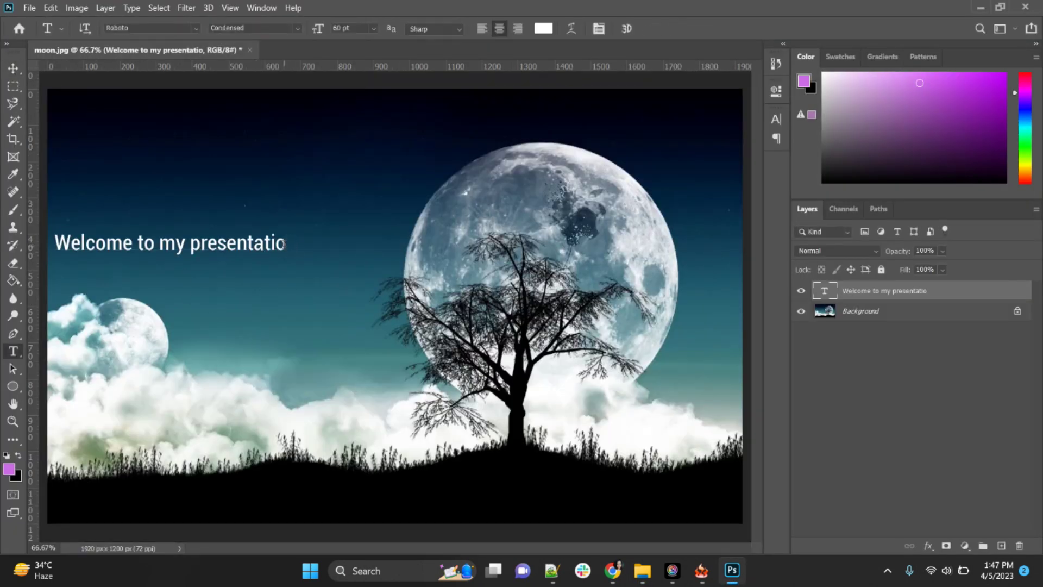
pyautogui.write('ntation')
pyautogui.moveTo(163, 241); pyautogui.dragTo(223, 180)
pyautogui.moveTo(349, 196); pyautogui.dragTo(421, 200)
pyautogui.hotkey('ctrl', 'Return')
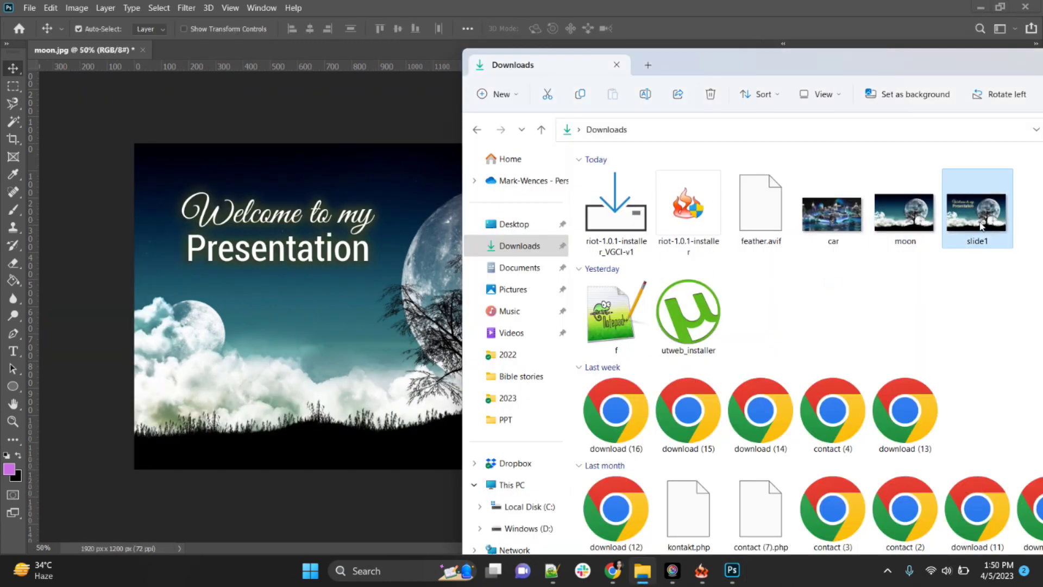
pyautogui.rightClick(981, 229)
pyautogui.press('Escape')
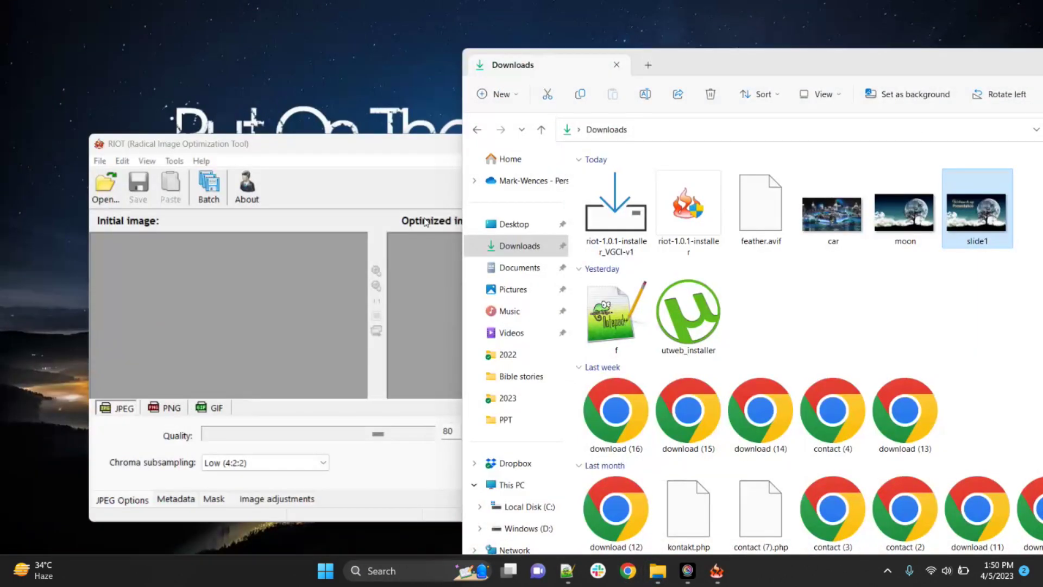
# - Move the RIOT window and drag slide1 from Explorer into the Initial image panel
pyautogui.moveTo(421, 144); pyautogui.dragTo(335, 105)
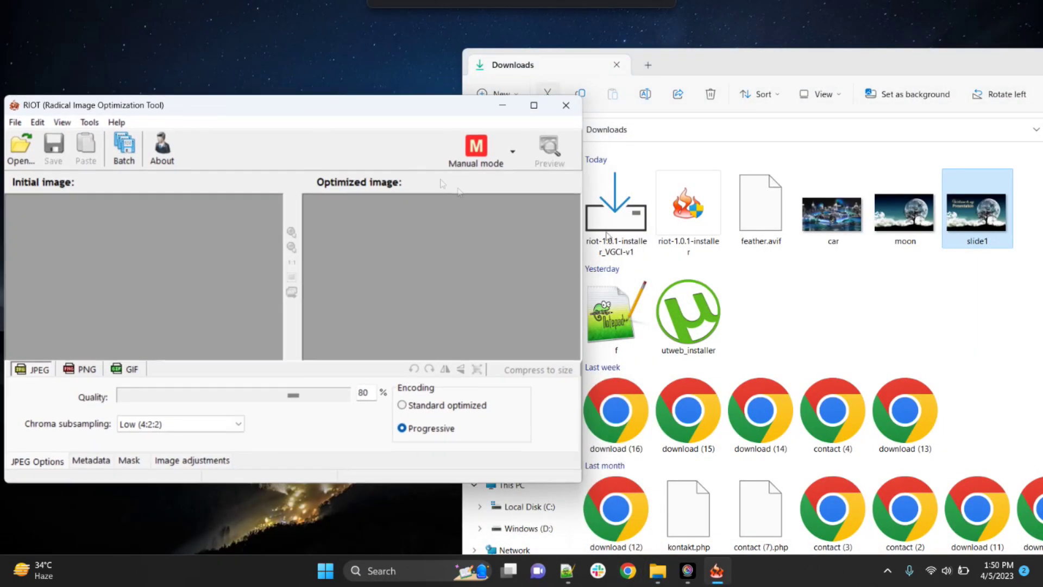
pyautogui.moveTo(977, 213); pyautogui.dragTo(67, 319)
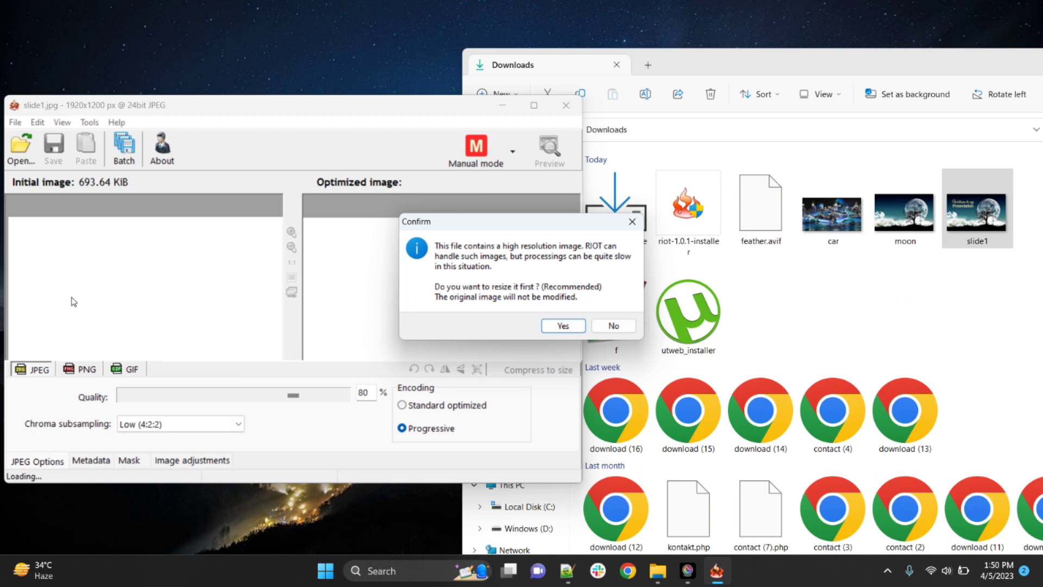
# - Accept the resize prompt and resample slide1 to 700 px width
pyautogui.click(564, 327)
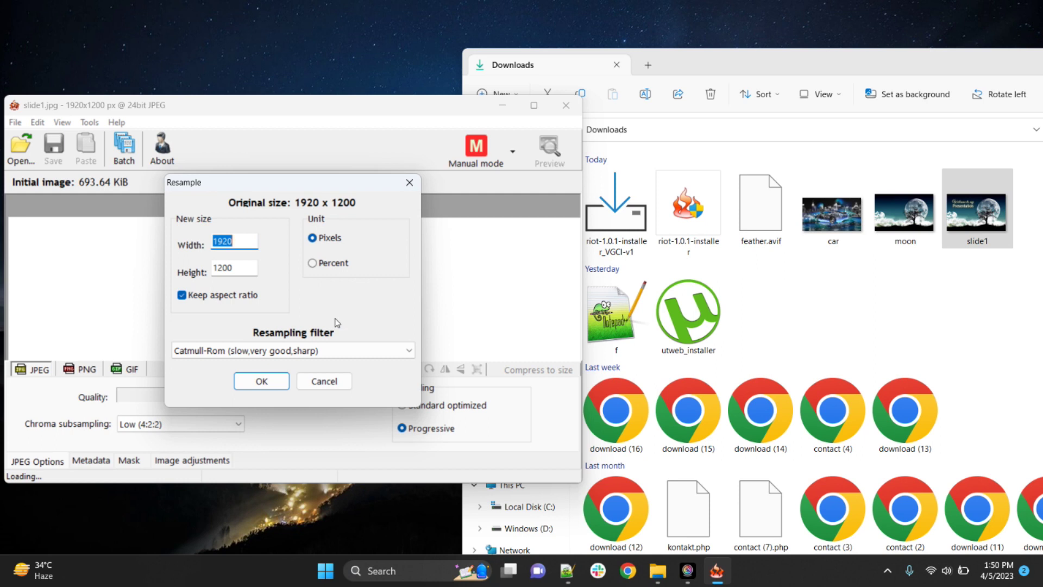
pyautogui.write('700')
pyautogui.click(271, 384)
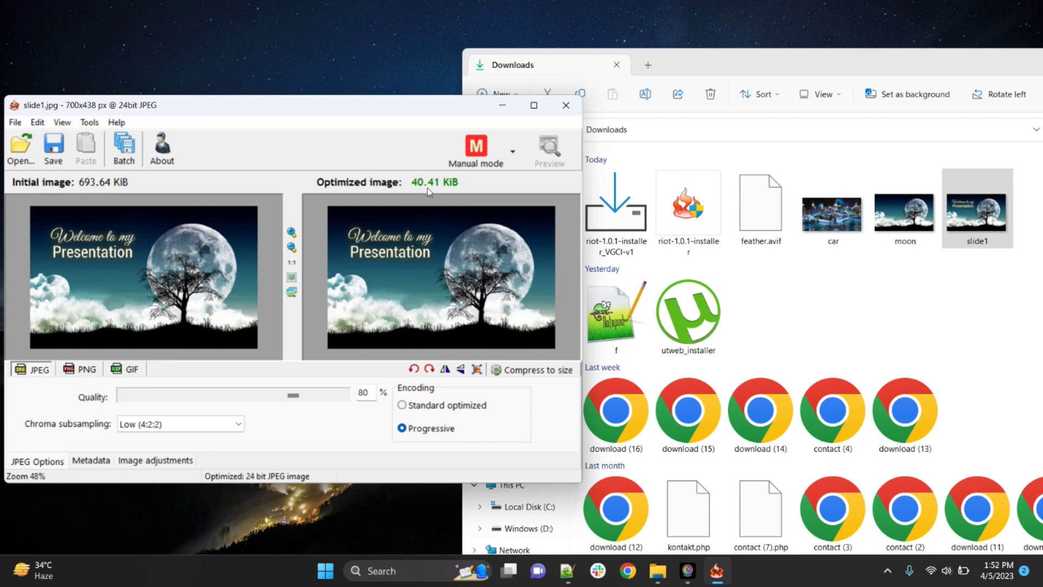
# - Save the optimized slide1.jpg into Downloads, overwriting the original file
pyautogui.click(54, 150)
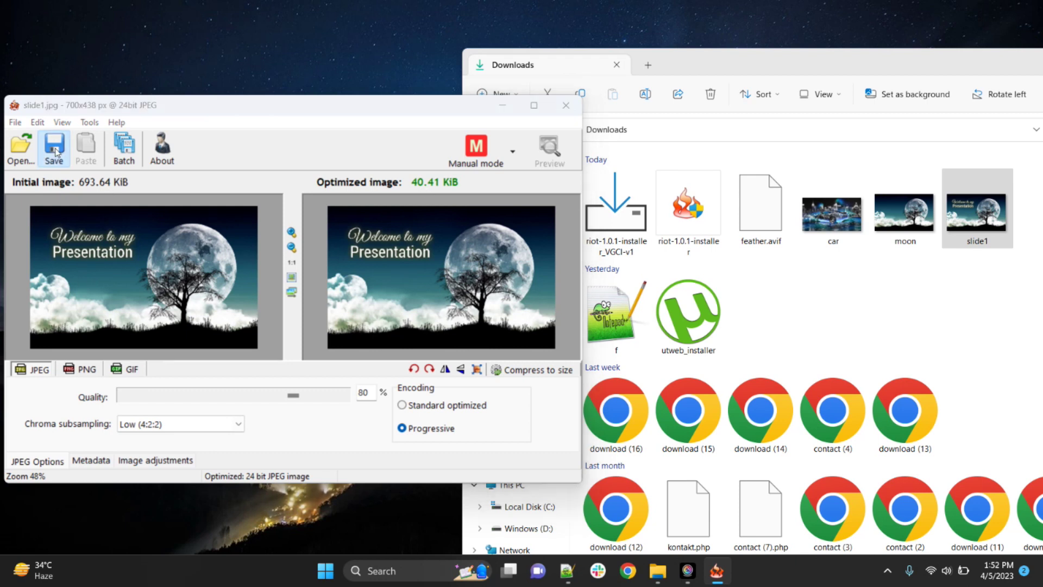
pyautogui.click(571, 448)
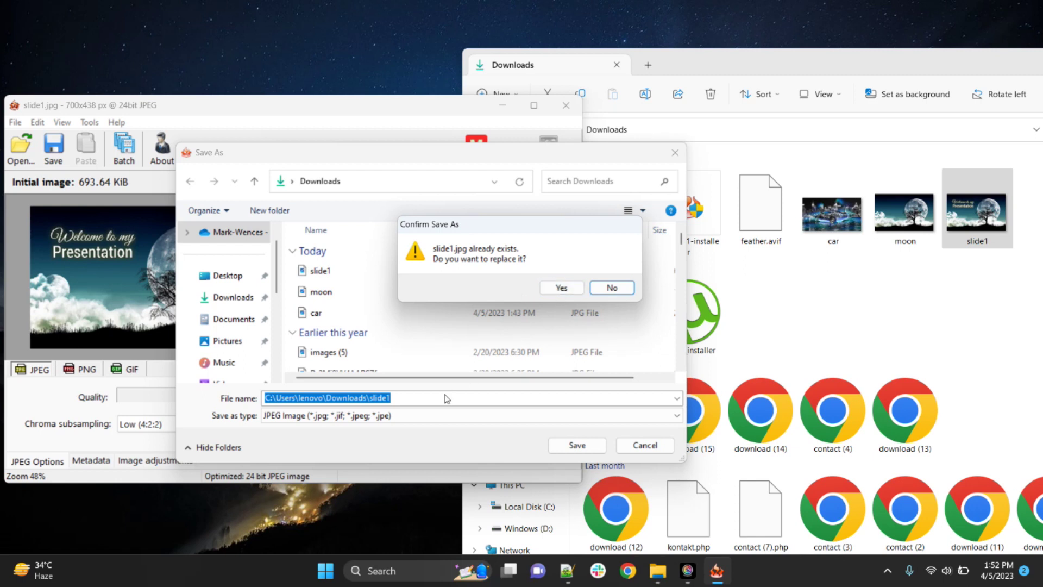
pyautogui.click(559, 289)
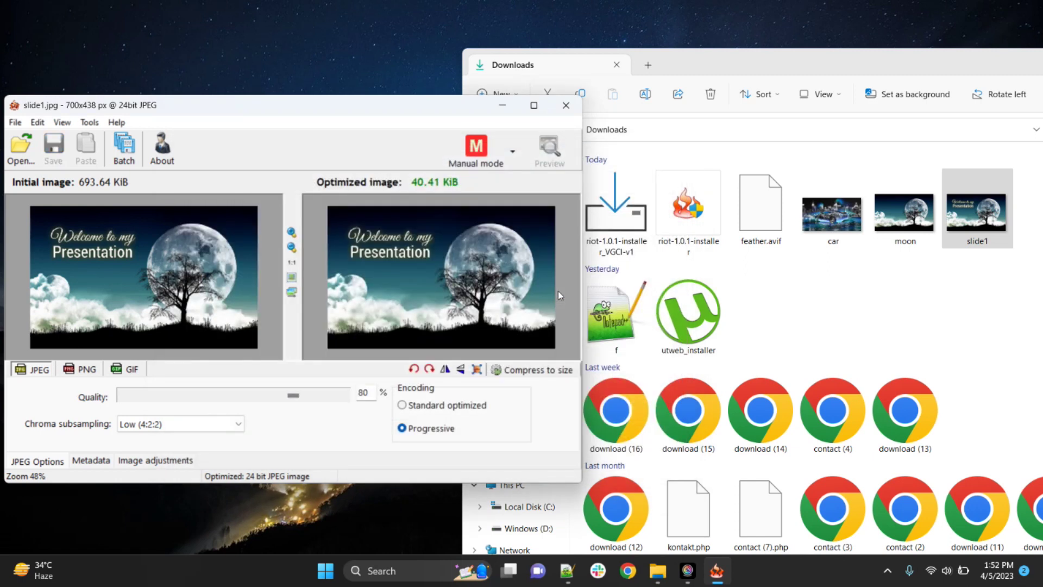